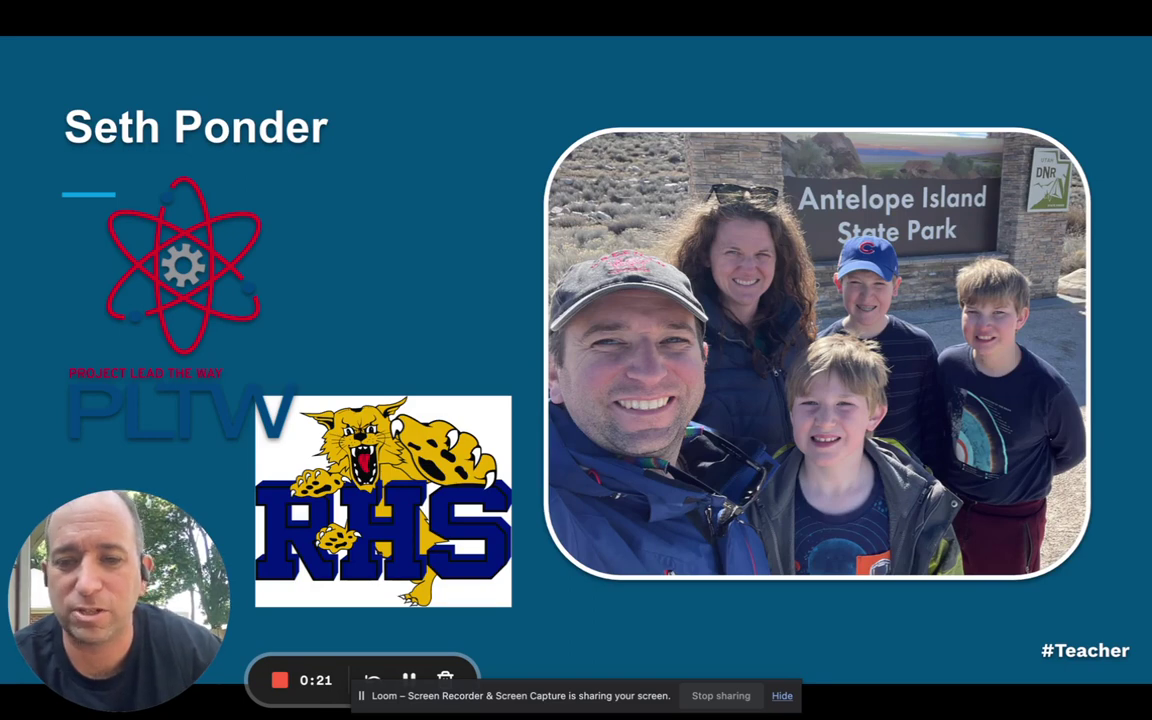
Step: Present the QuestionWell.org and Conker slides, exit the slideshow, and switch to the QuestionWell homepage
key("Right")
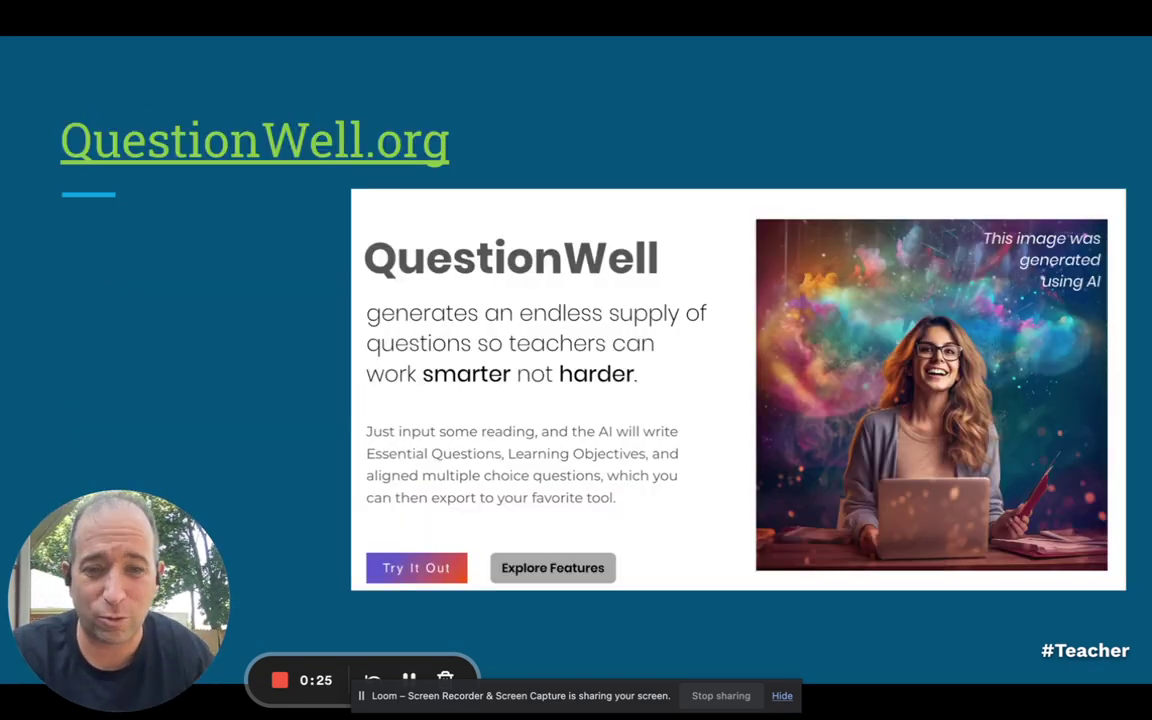
key("Right")
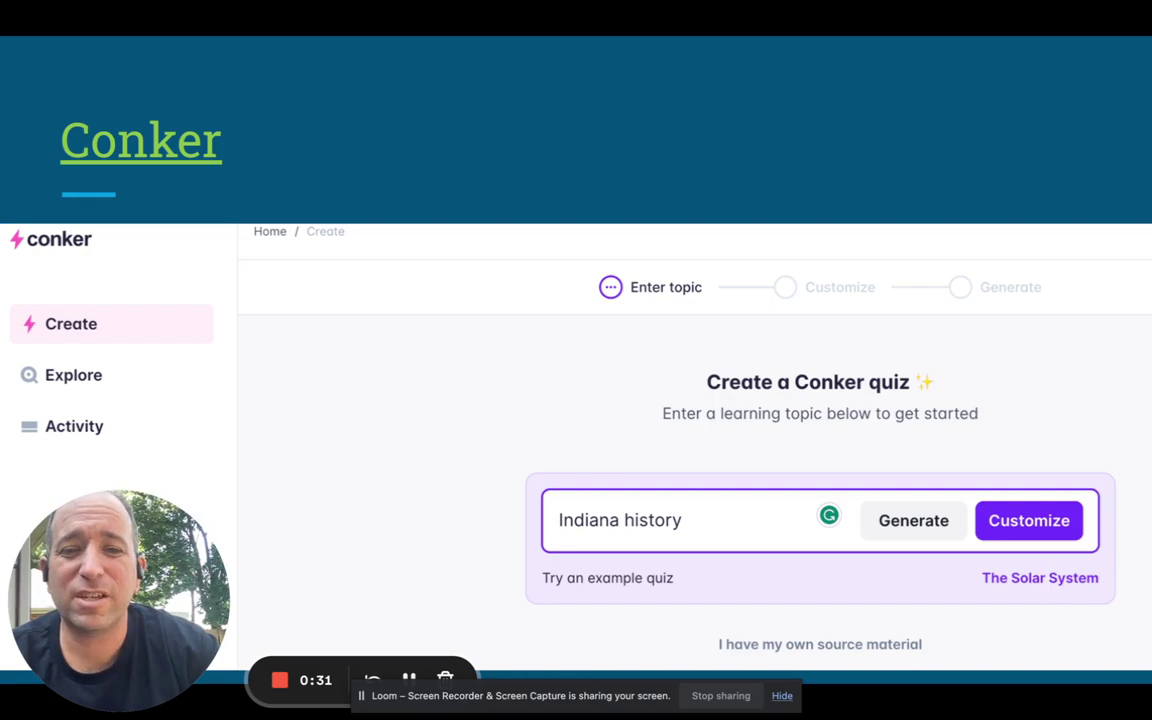
key("Escape")
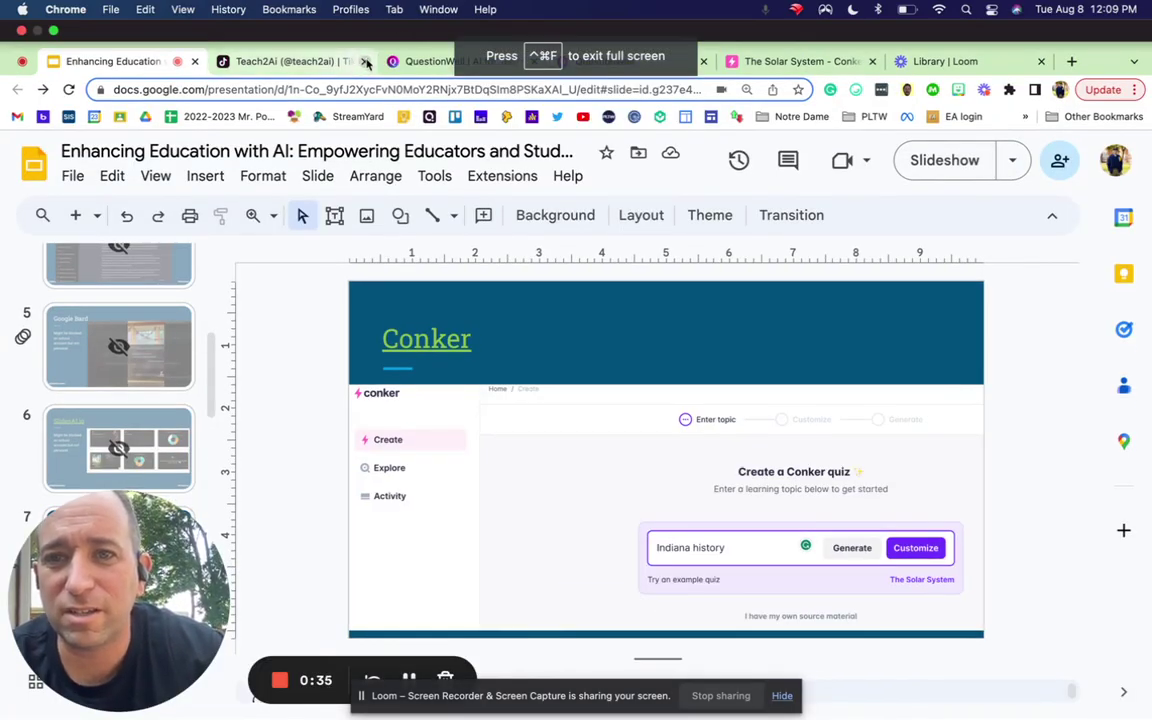
left_click(365, 61)
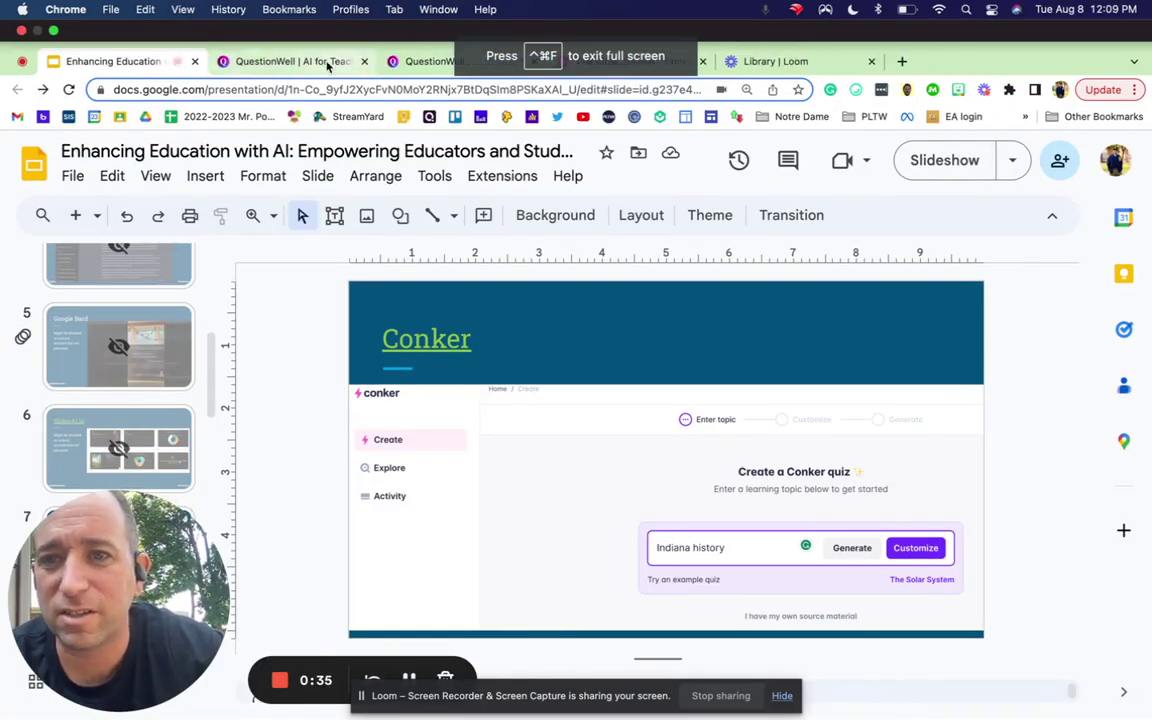
left_click(320, 62)
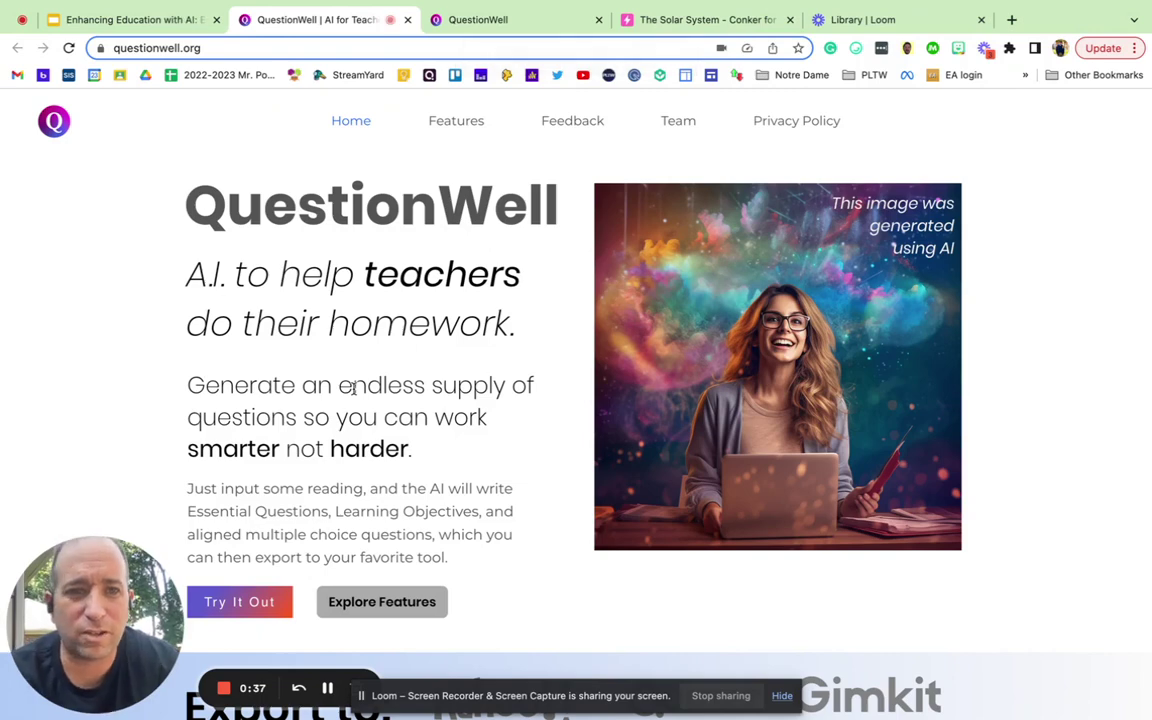
scroll(352, 389, "down", 5)
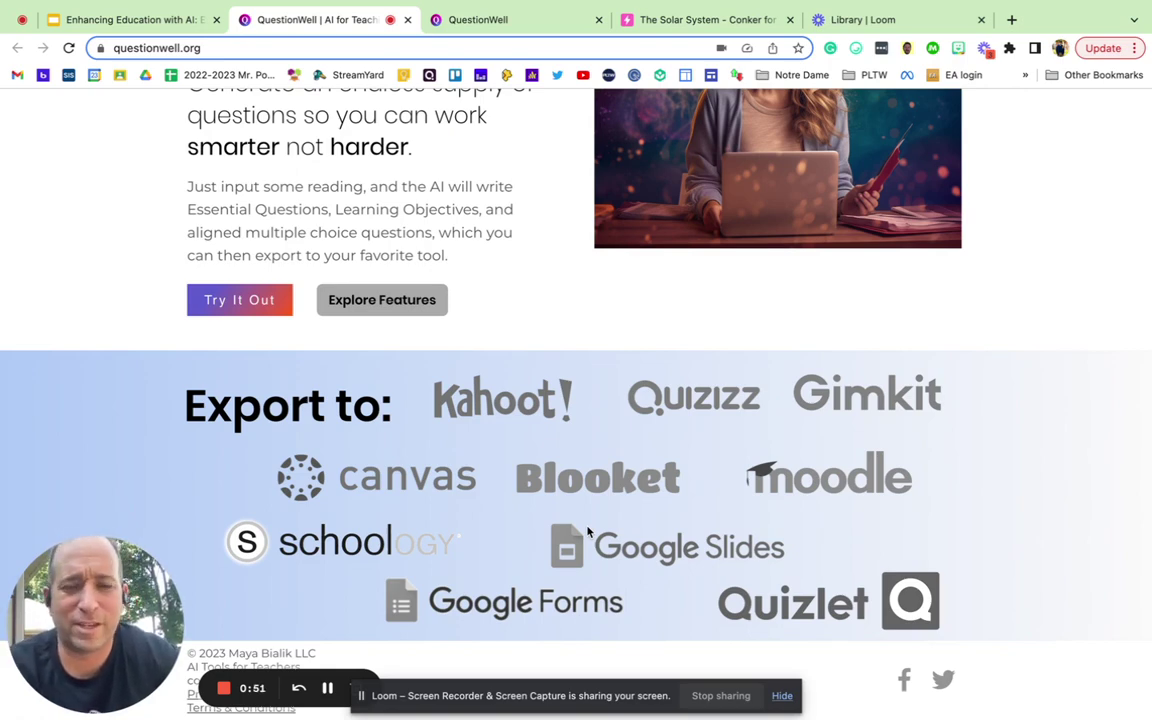
scroll(677, 457, "up", 3)
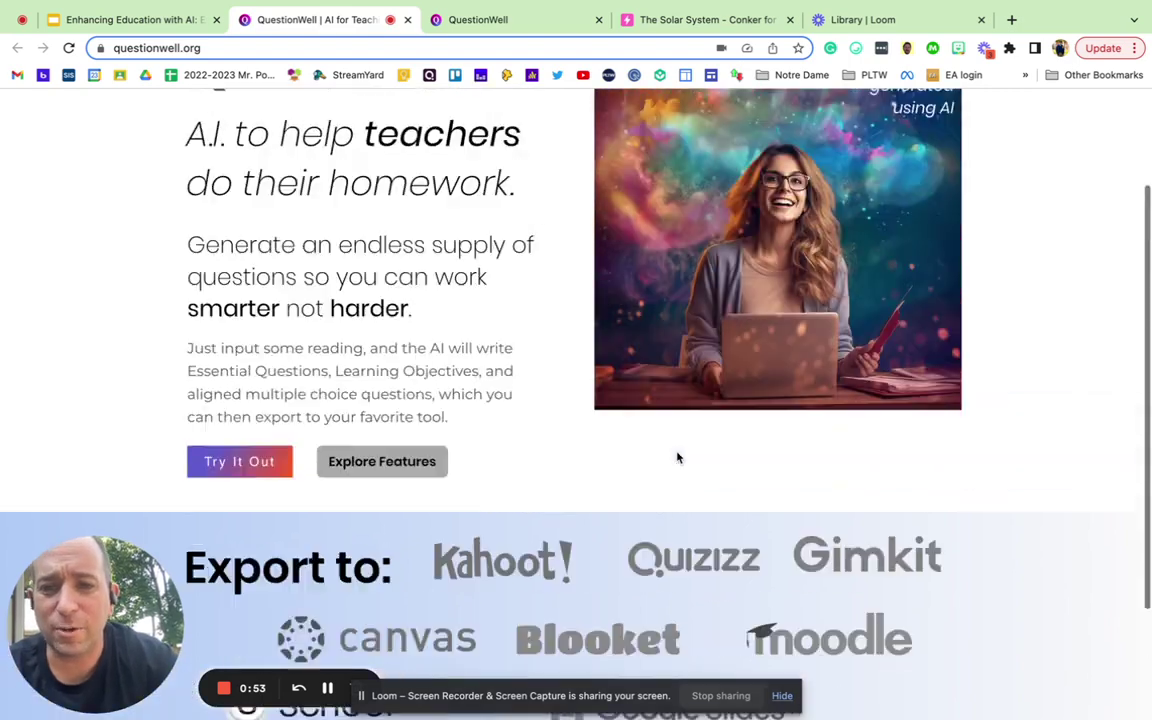
scroll(677, 457, "up", 3)
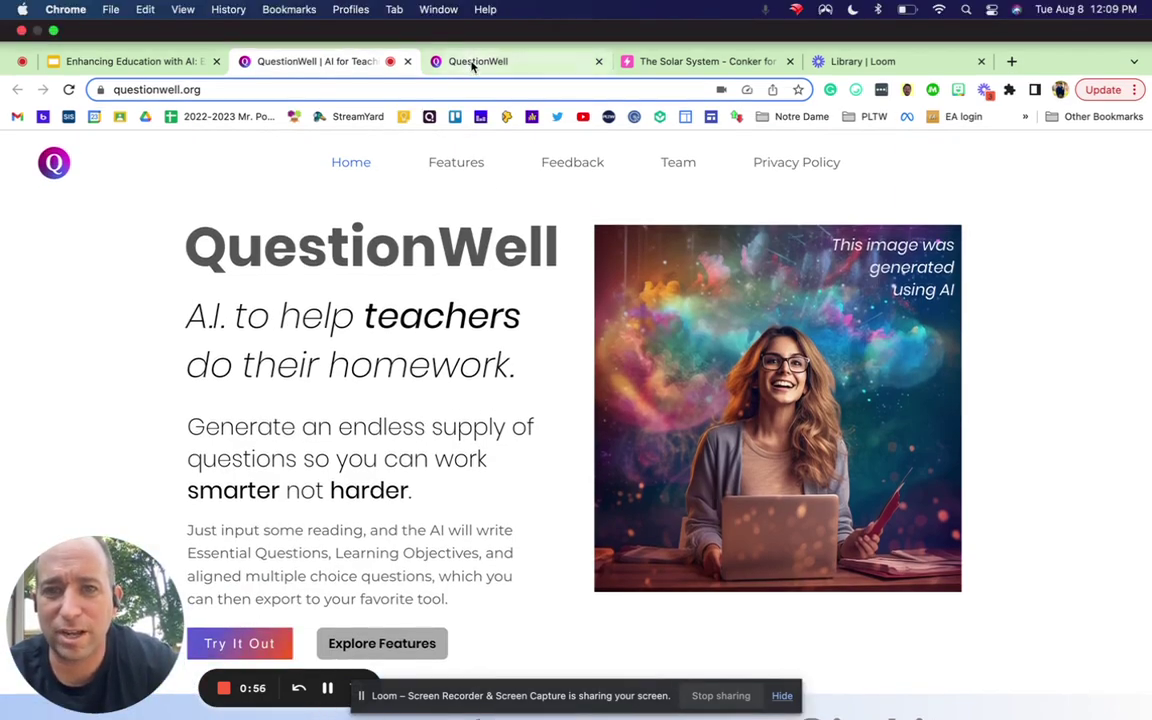
Step: Open the saved '7th grade physical education basketball' quiz and review questions 1 through 13
left_click(478, 19)
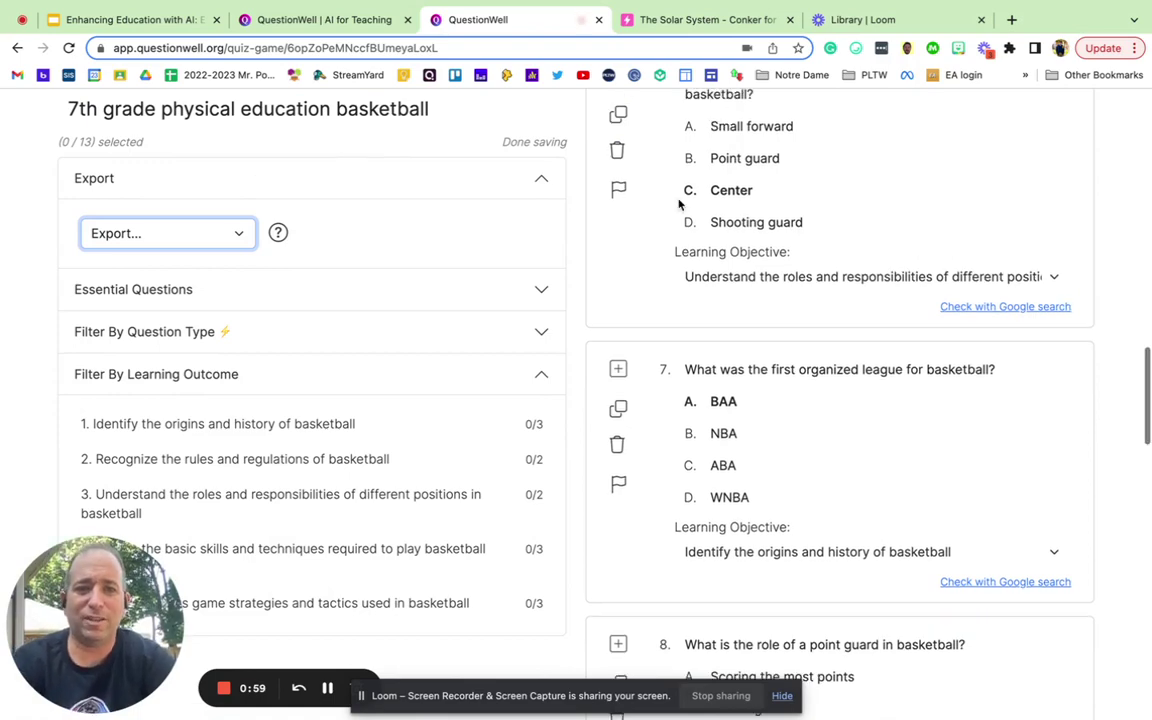
scroll(681, 200, "up", 10)
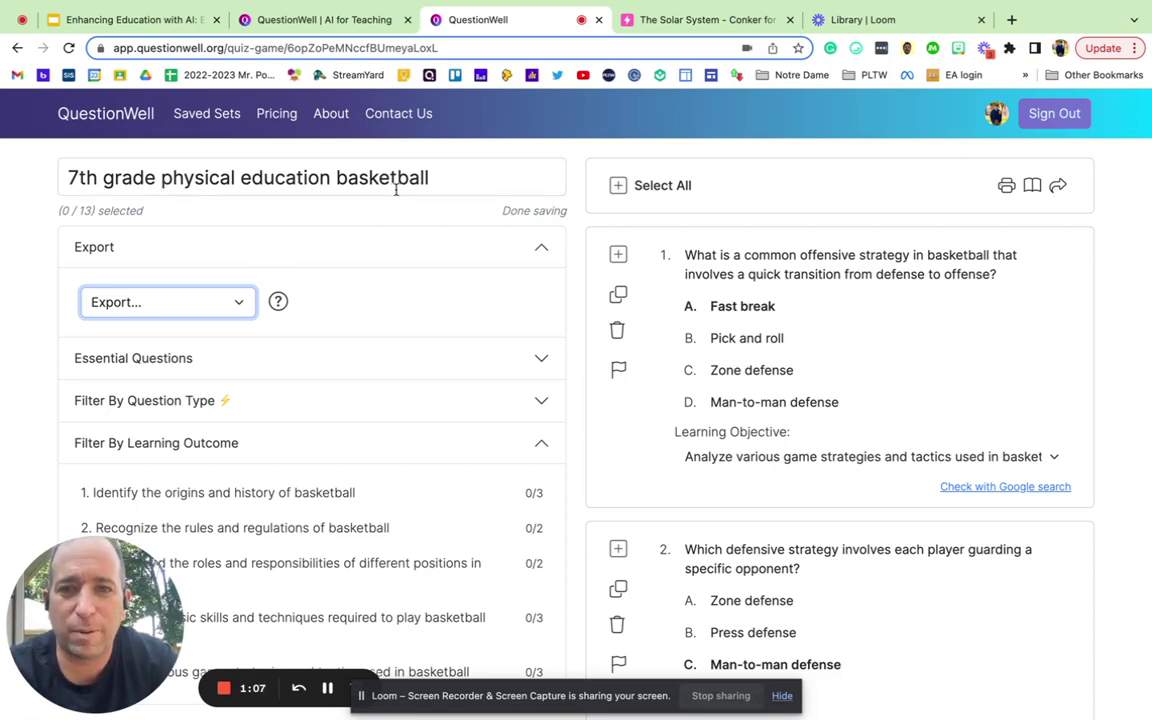
scroll(748, 422, "down", 3)
scroll(748, 422, "down", 4)
scroll(747, 417, "down", 5)
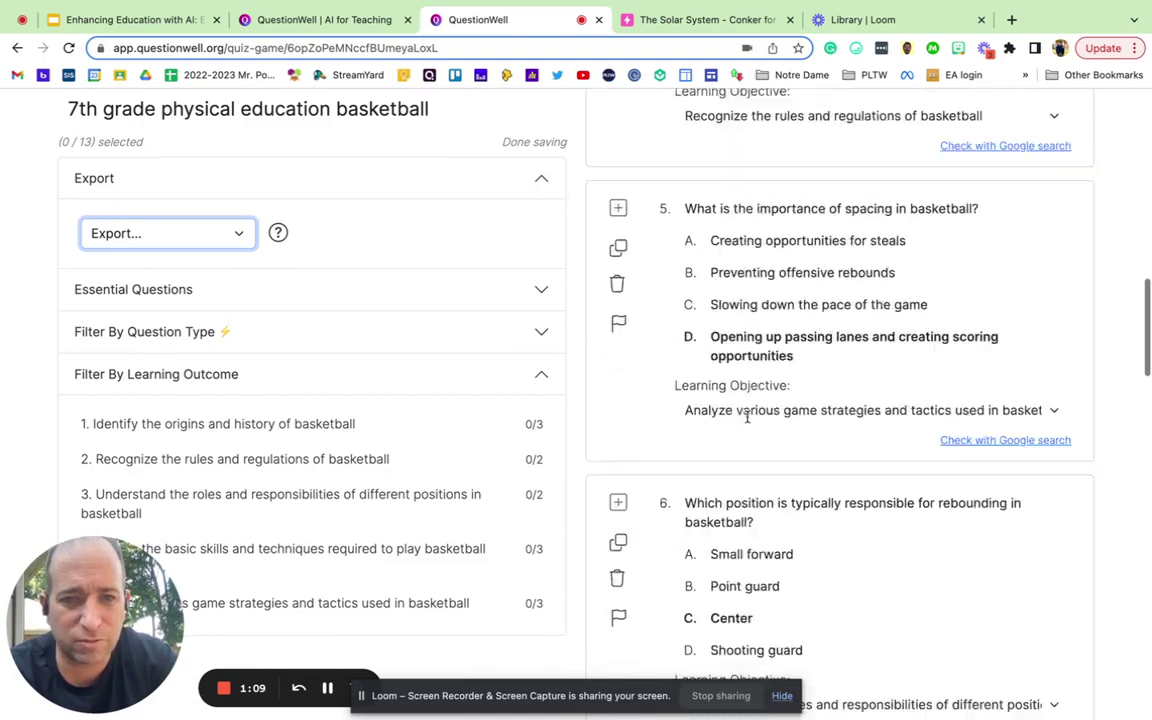
scroll(747, 417, "down", 4)
scroll(747, 417, "down", 5)
scroll(748, 420, "down", 2)
scroll(748, 422, "down", 2)
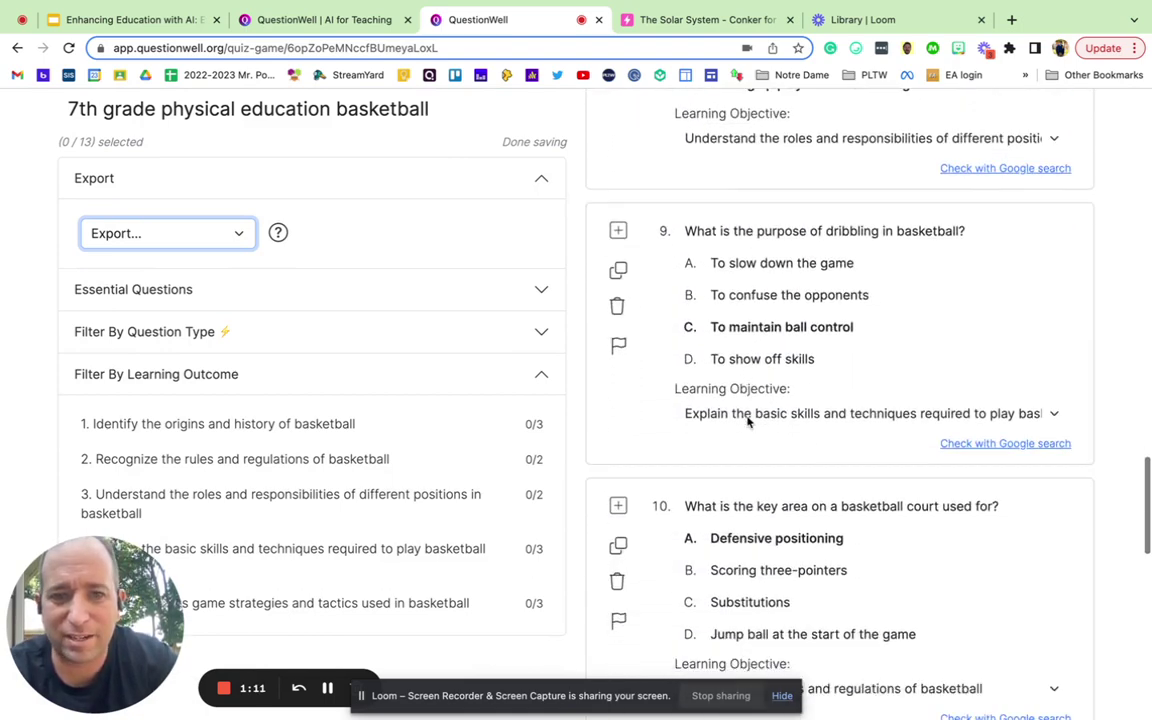
scroll(748, 422, "down", 3)
scroll(748, 420, "down", 2)
scroll(747, 418, "down", 4)
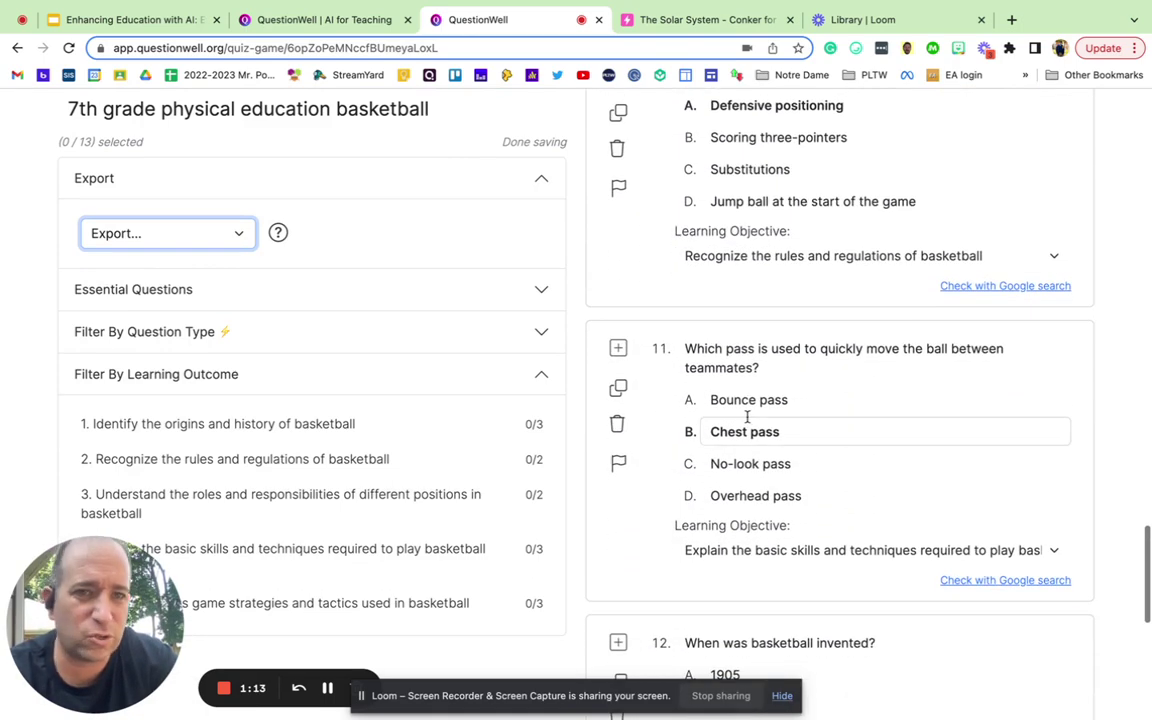
scroll(747, 417, "down", 5)
scroll(747, 417, "down", 1)
scroll(747, 417, "down", 3)
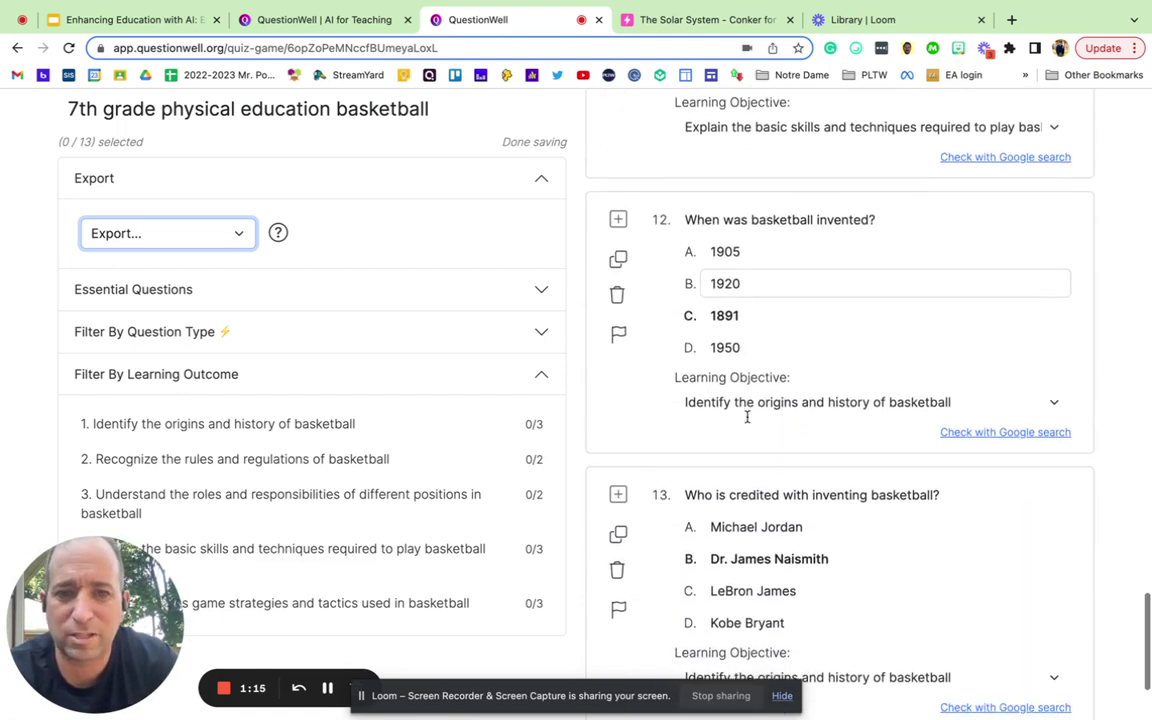
scroll(747, 418, "down", 2)
scroll(740, 445, "down", 3)
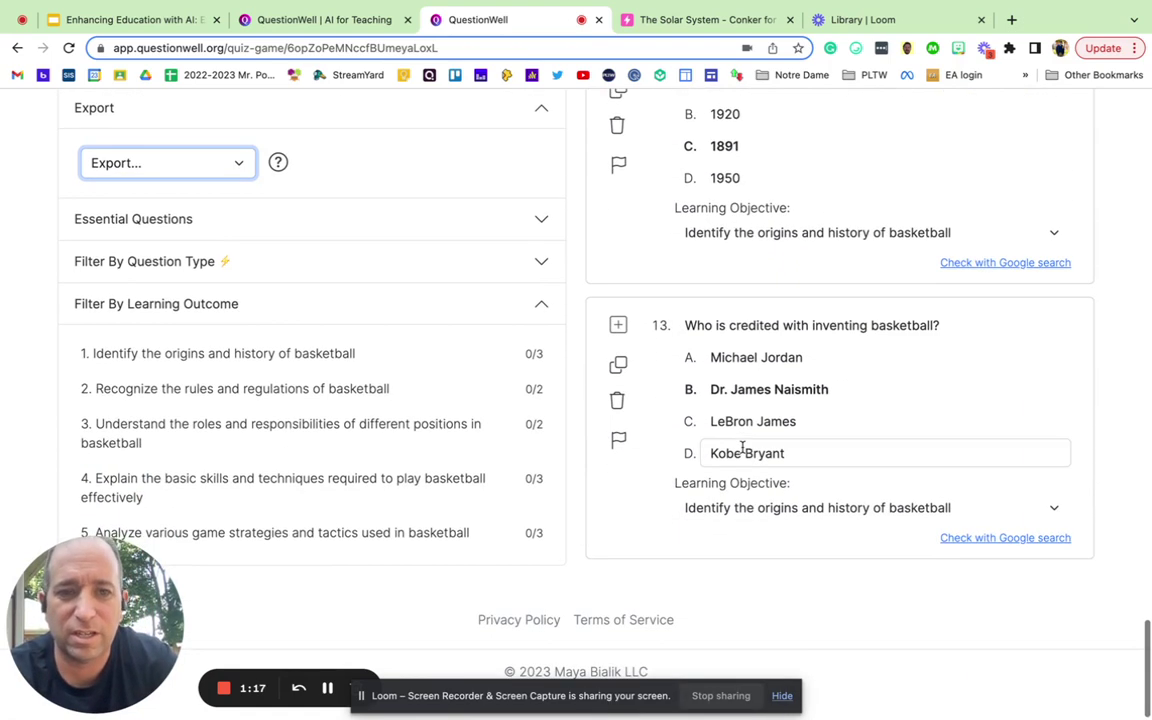
left_click(225, 168)
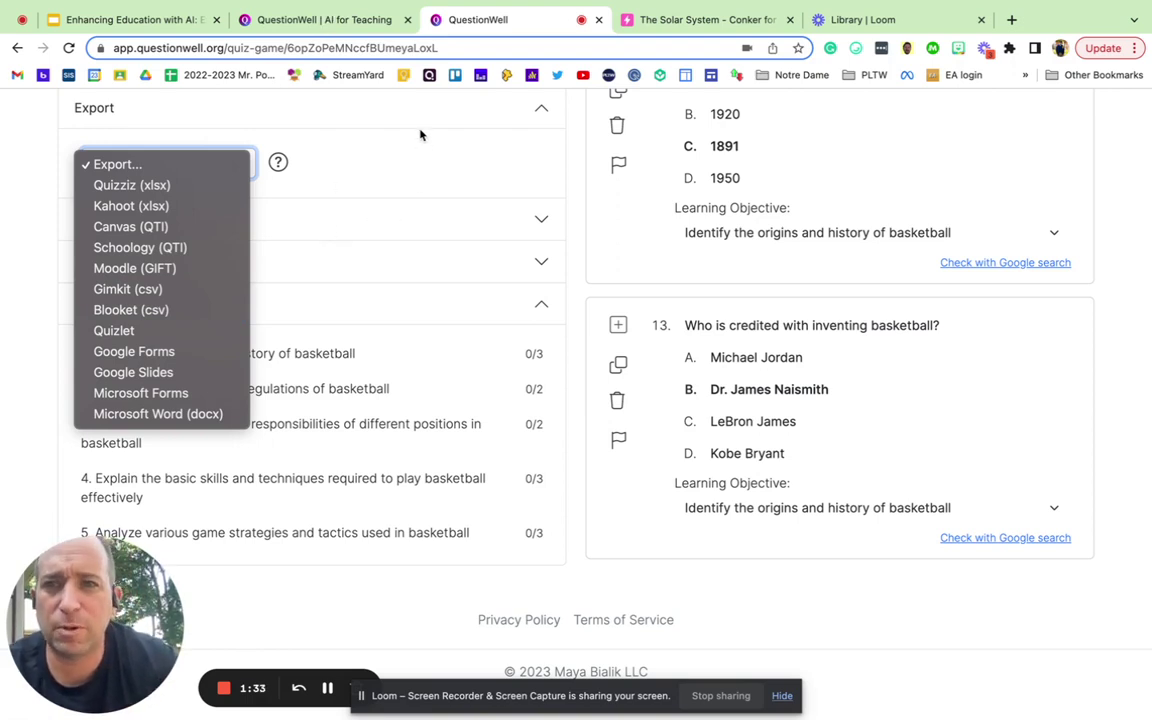
left_click(291, 159)
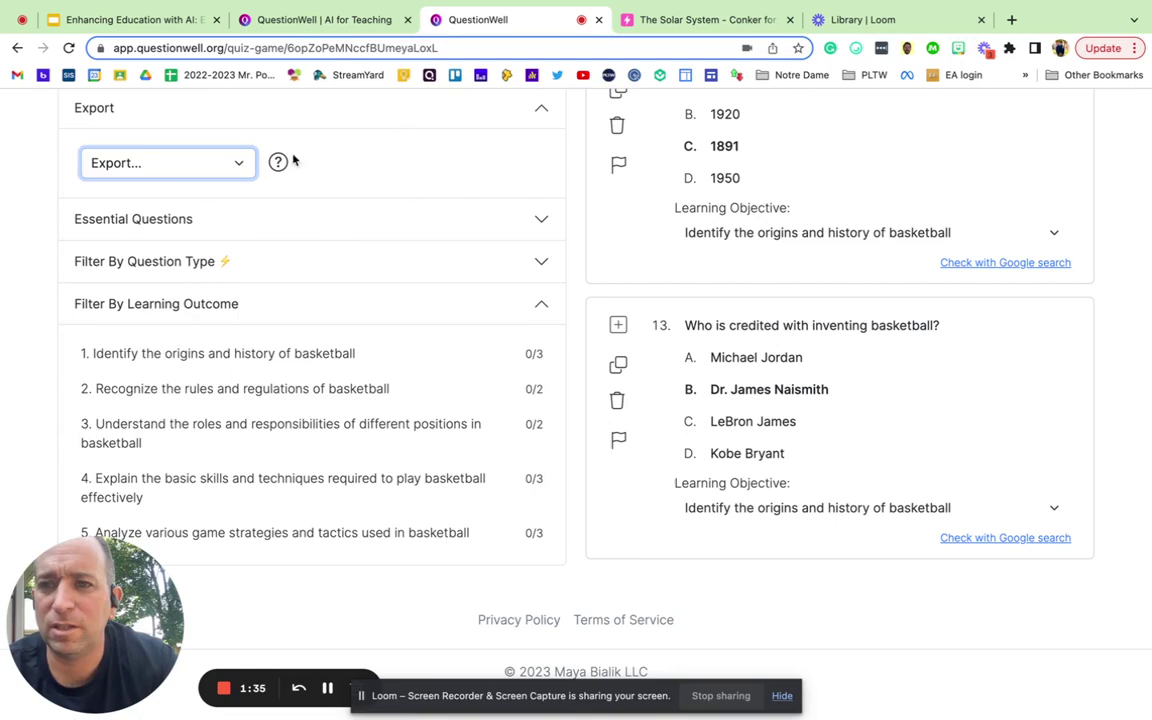
scroll(314, 229, "up", 5)
scroll(321, 229, "up", 15)
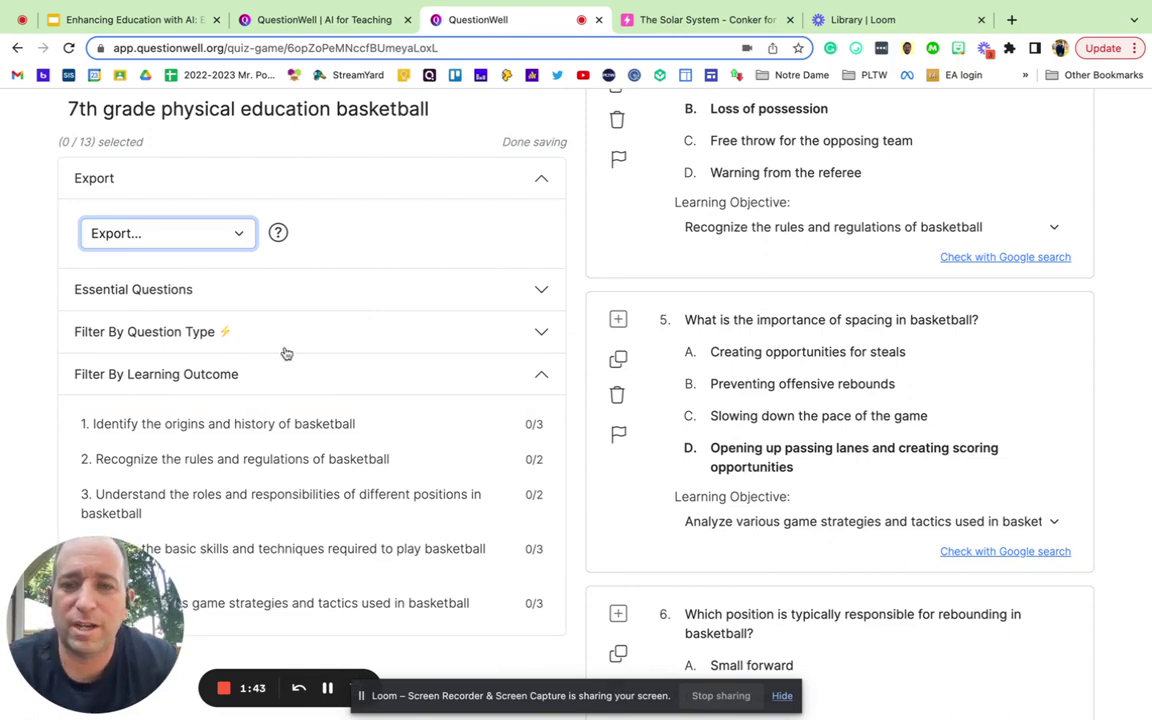
Step: Browse Conker's Solar System example quiz, then start a new quiz on 'Future of space travel'
left_click(683, 20)
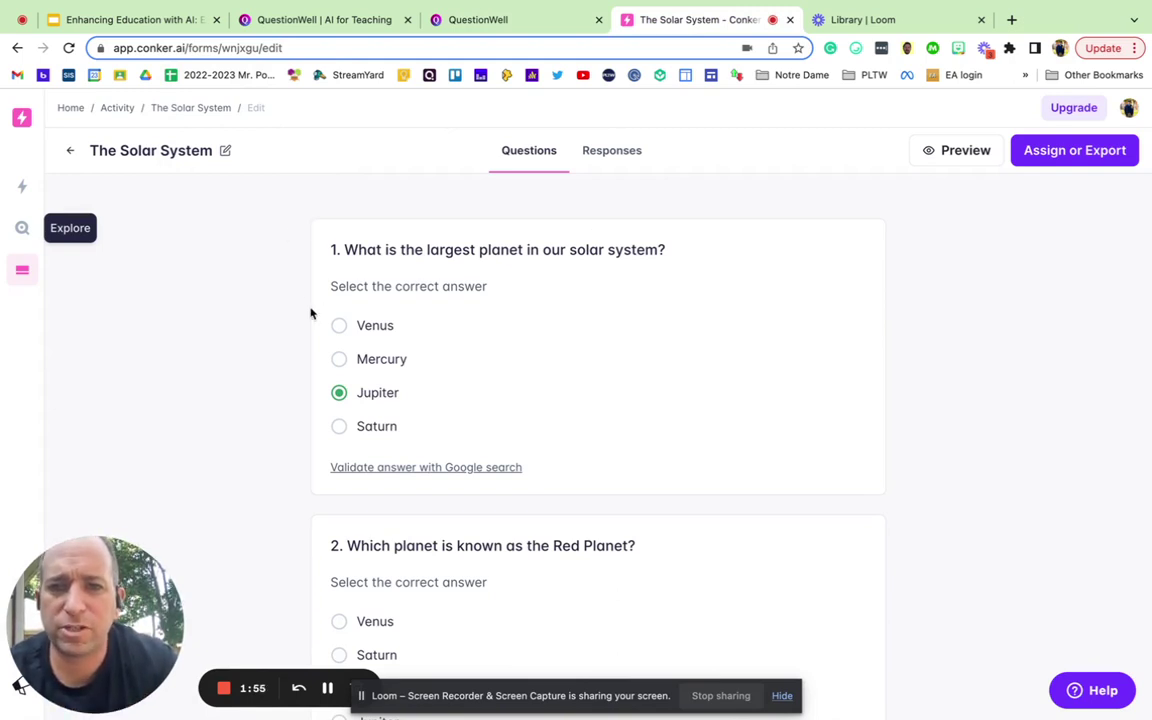
scroll(440, 396, "down", 1)
scroll(440, 396, "down", 2)
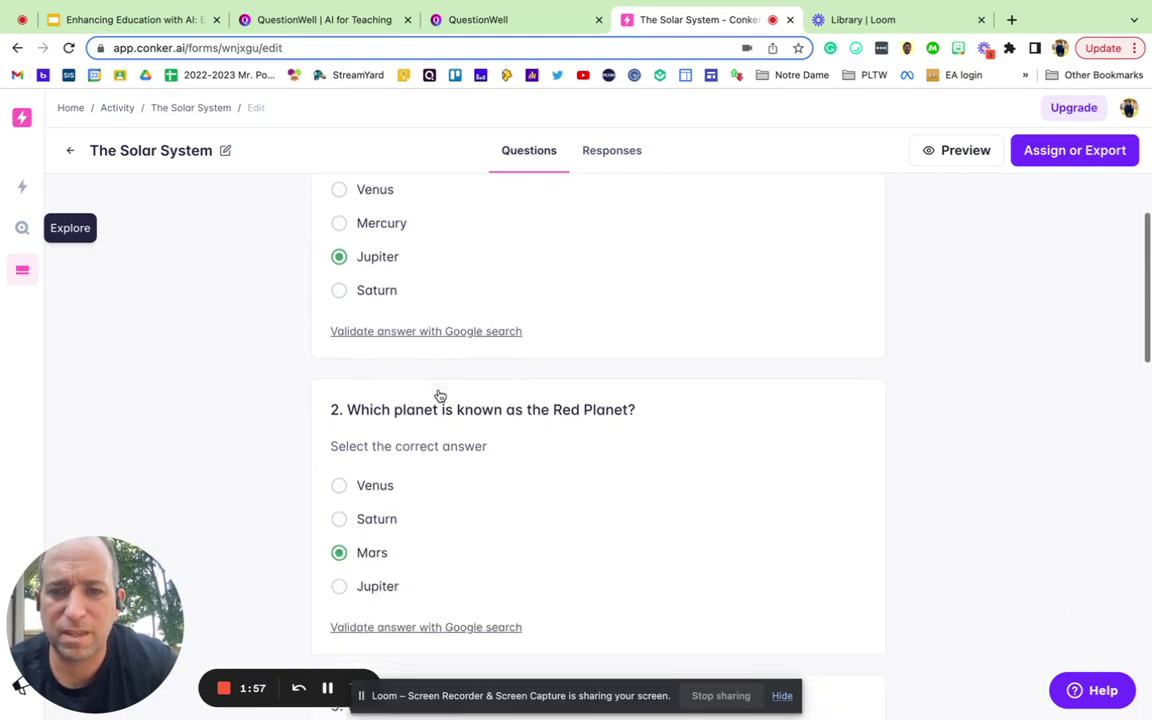
scroll(440, 396, "down", 2)
scroll(440, 396, "down", 2)
scroll(440, 396, "down", 4)
scroll(440, 396, "down", 2)
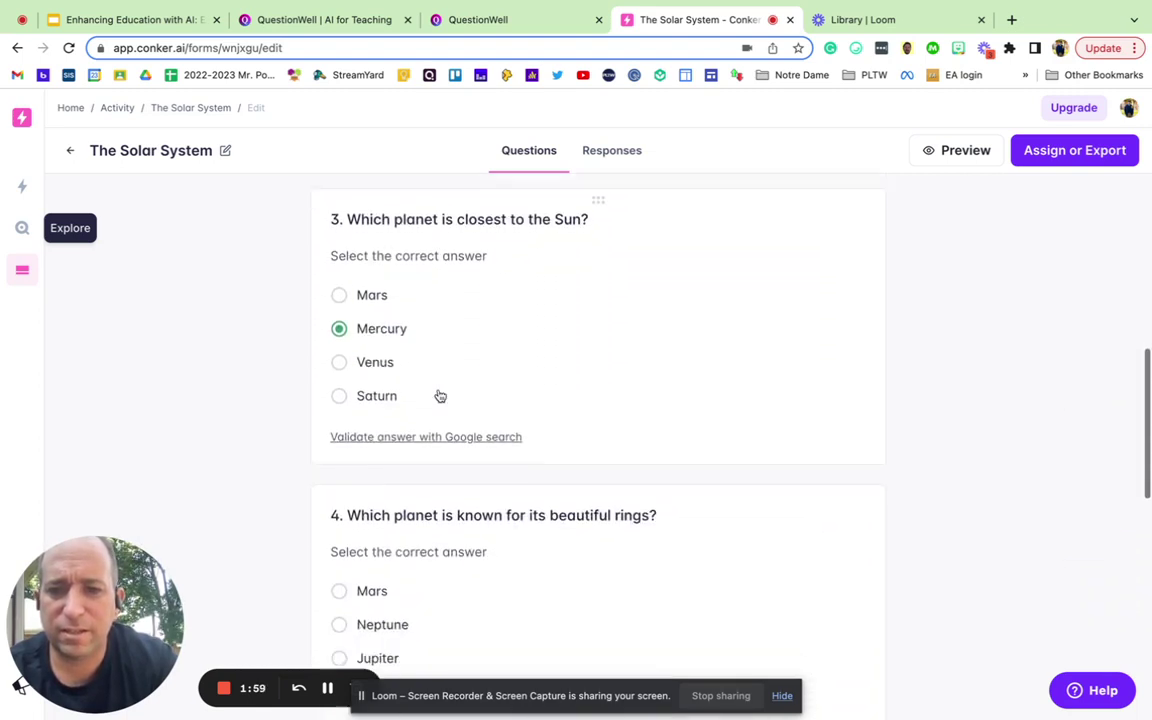
scroll(440, 396, "down", 3)
scroll(440, 396, "down", 3)
scroll(440, 396, "down", 2)
scroll(440, 394, "down", 3)
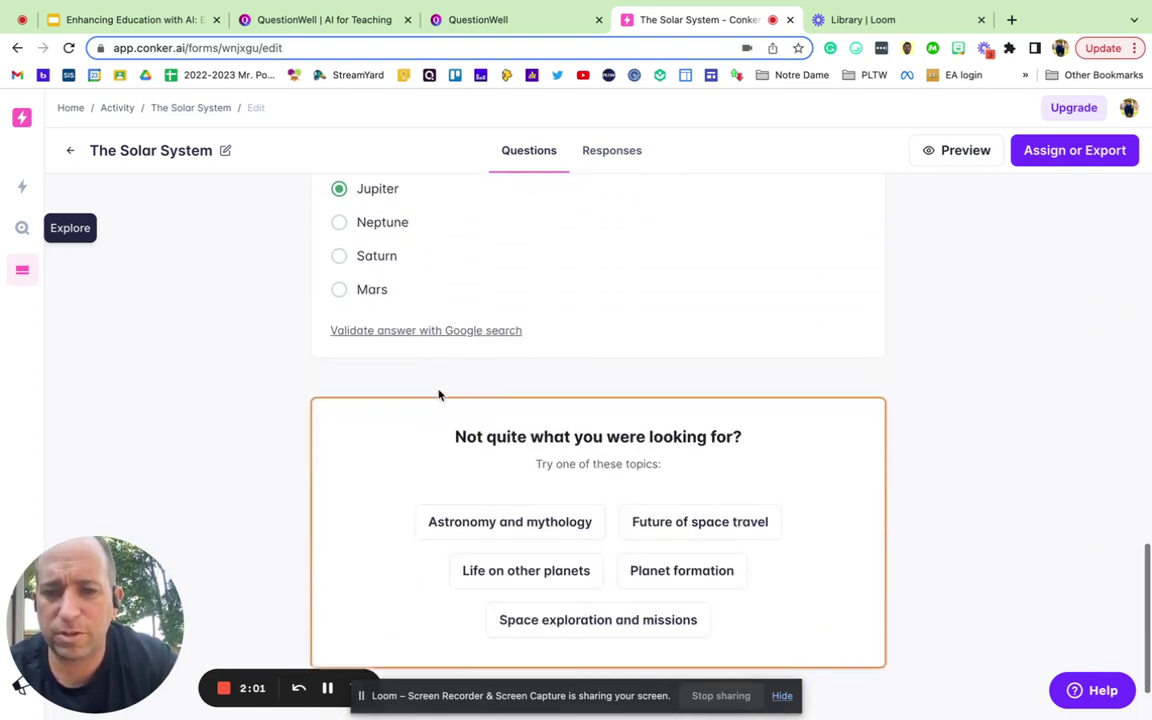
scroll(440, 393, "down", 1)
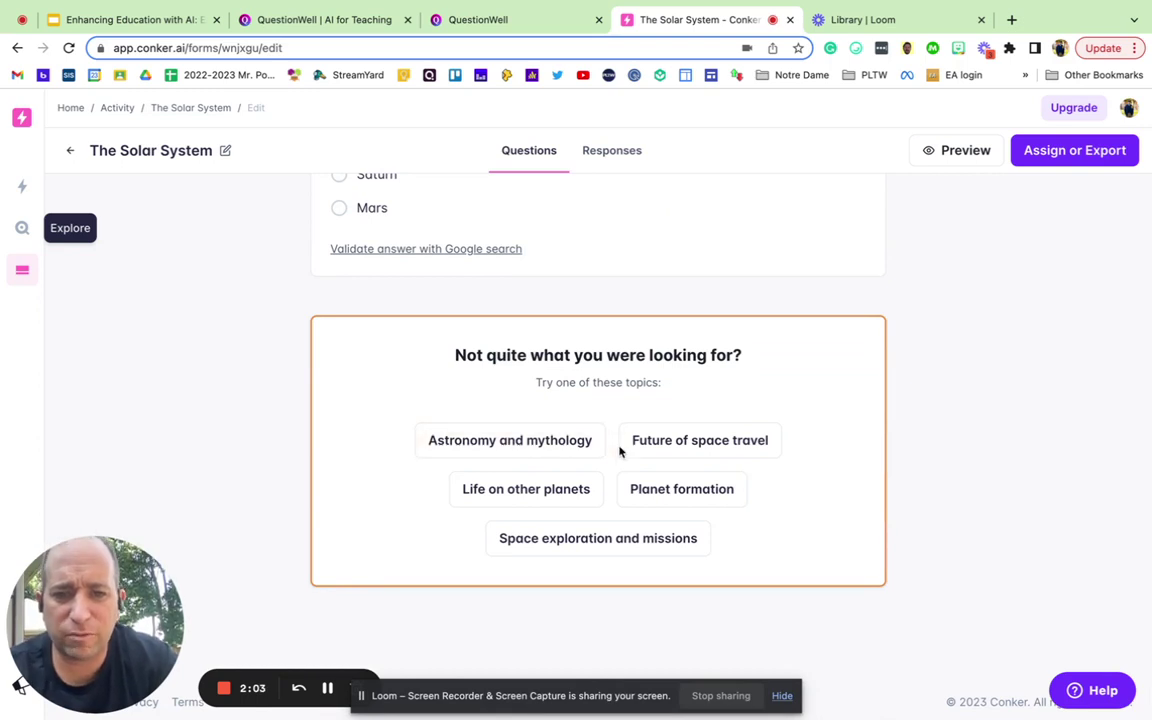
left_click(660, 444)
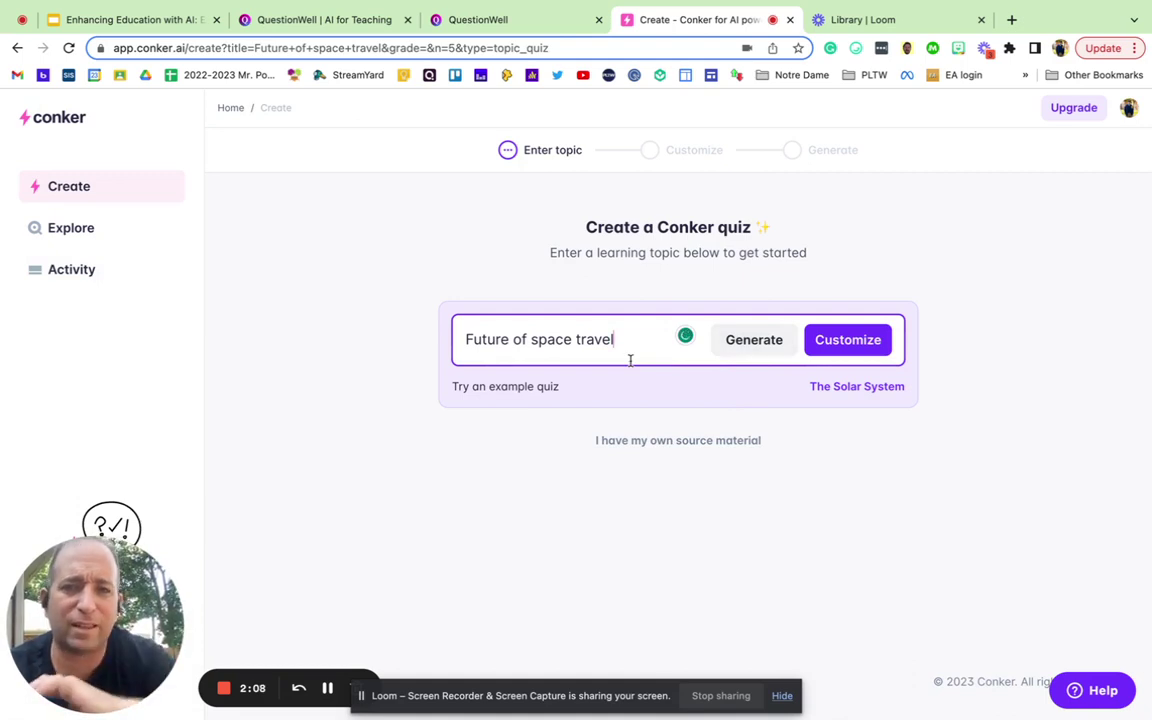
Step: Generate the 'Future of space travel' quiz and return to the AI in education presentation
left_click(746, 355)
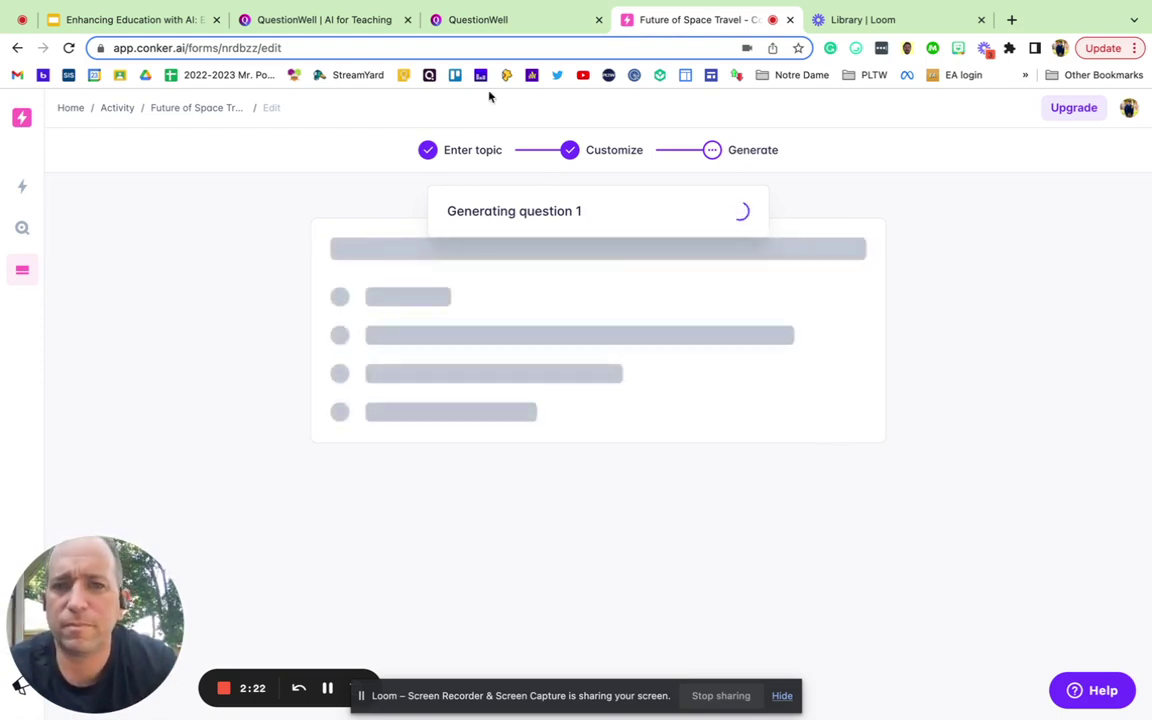
left_click(148, 22)
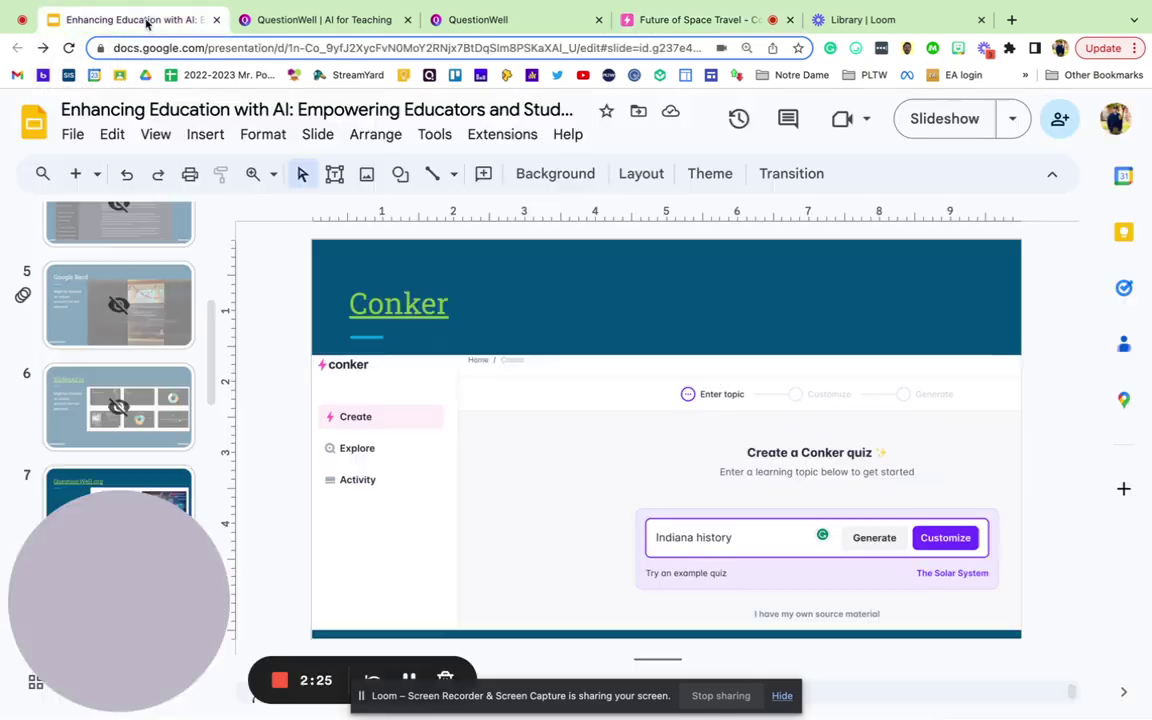
Step: Present from the Conker slide to the Resources slide, then return to the generated space travel quiz
left_click(947, 119)
key("Right")
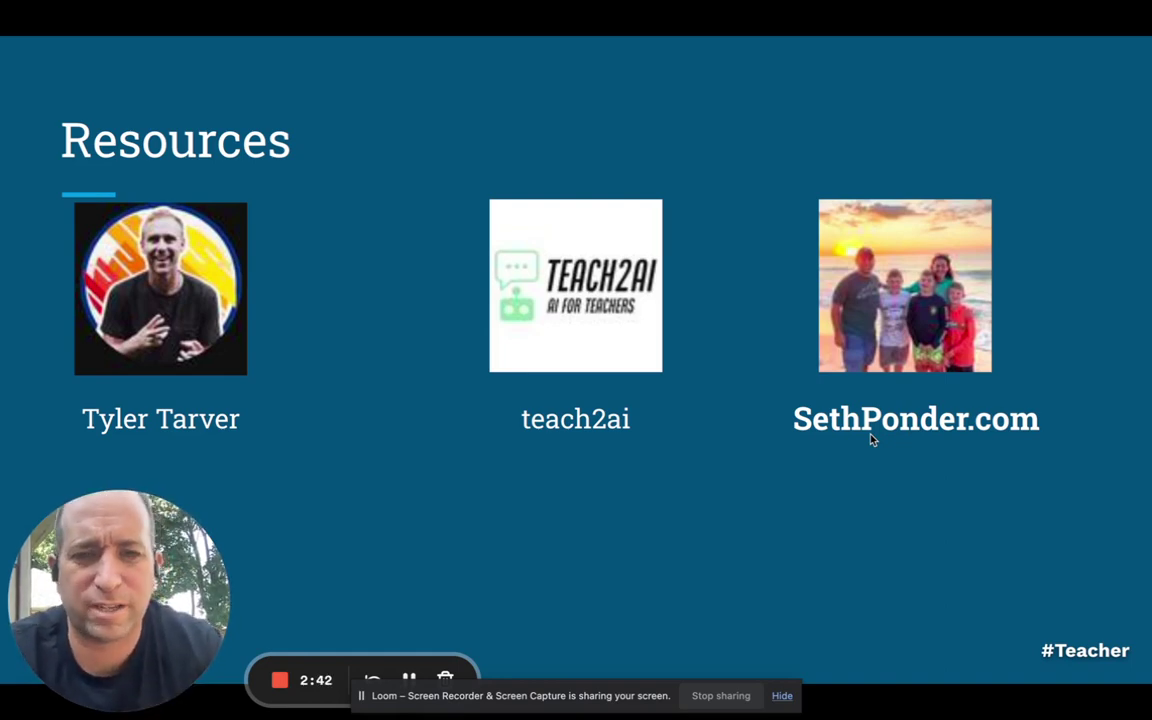
key("Escape")
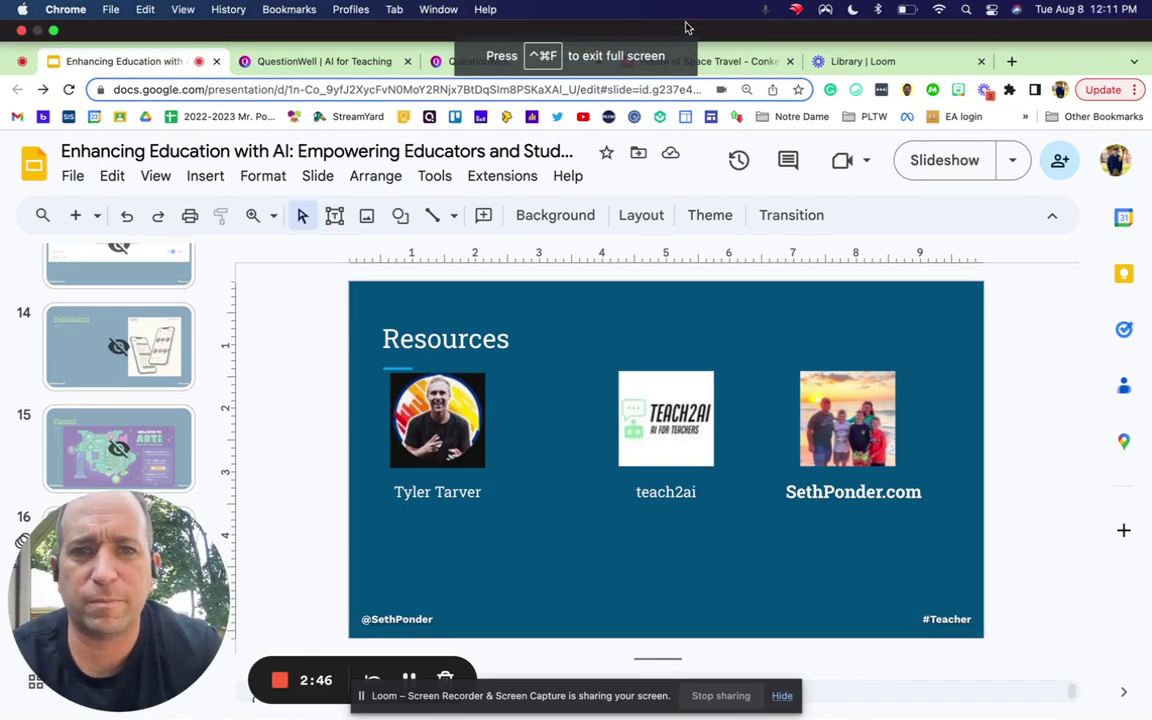
left_click(720, 19)
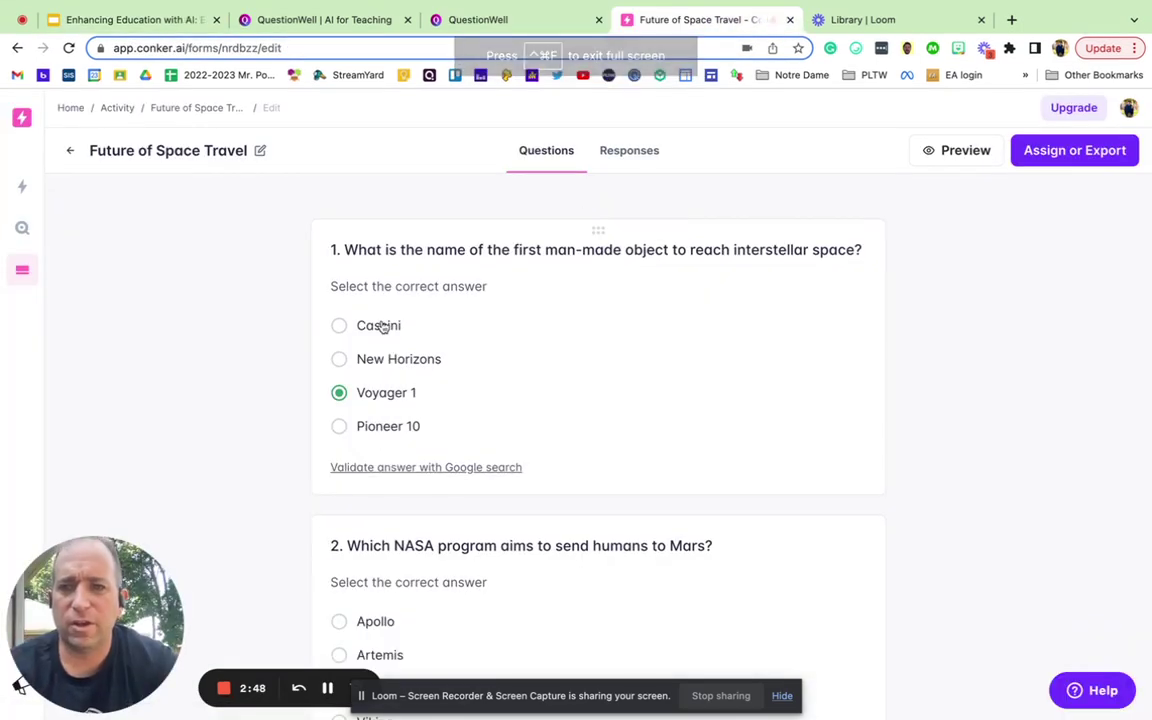
scroll(494, 375, "down", 1)
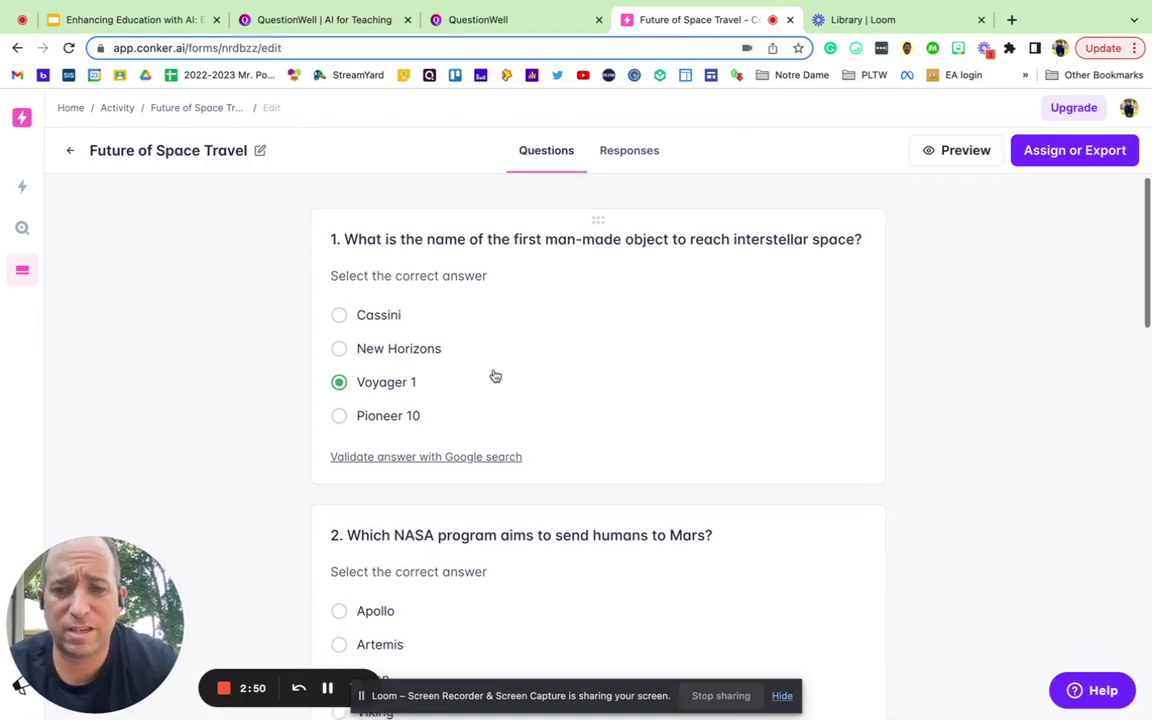
scroll(494, 375, "down", 2)
scroll(494, 375, "down", 1)
scroll(494, 375, "down", 3)
scroll(494, 375, "down", 2)
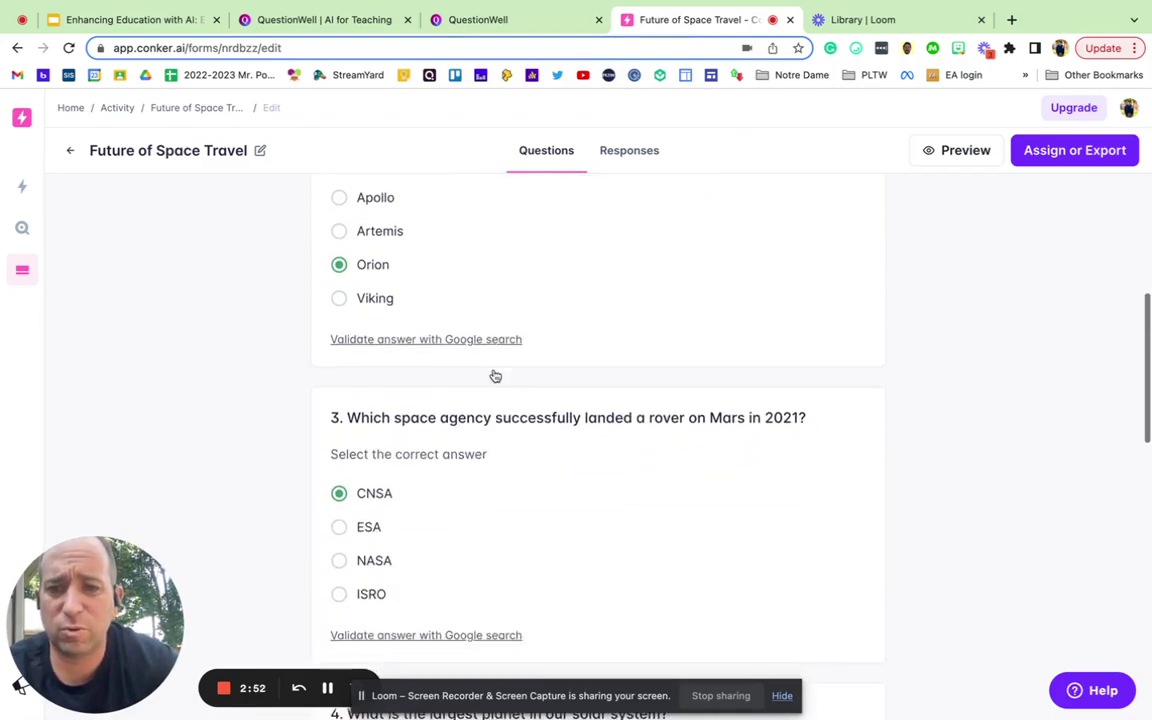
scroll(494, 375, "down", 3)
scroll(494, 375, "down", 5)
scroll(494, 375, "down", 3)
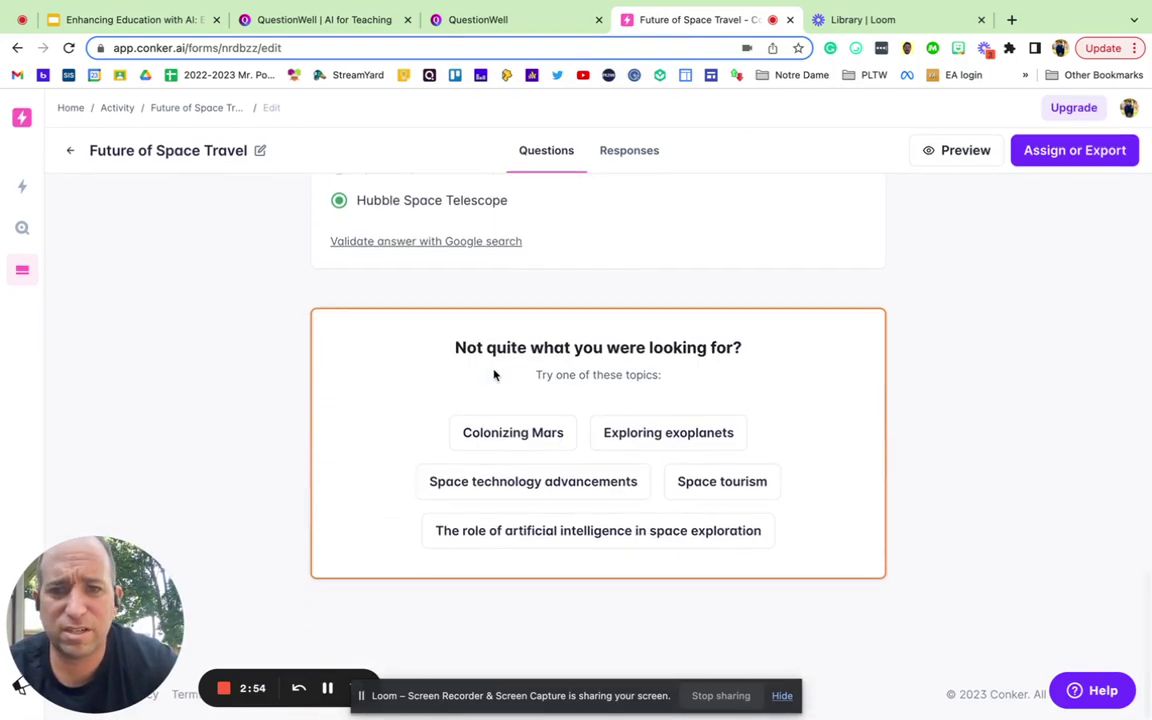
scroll(494, 375, "up", 5)
scroll(494, 375, "up", 3)
scroll(494, 375, "up", 5)
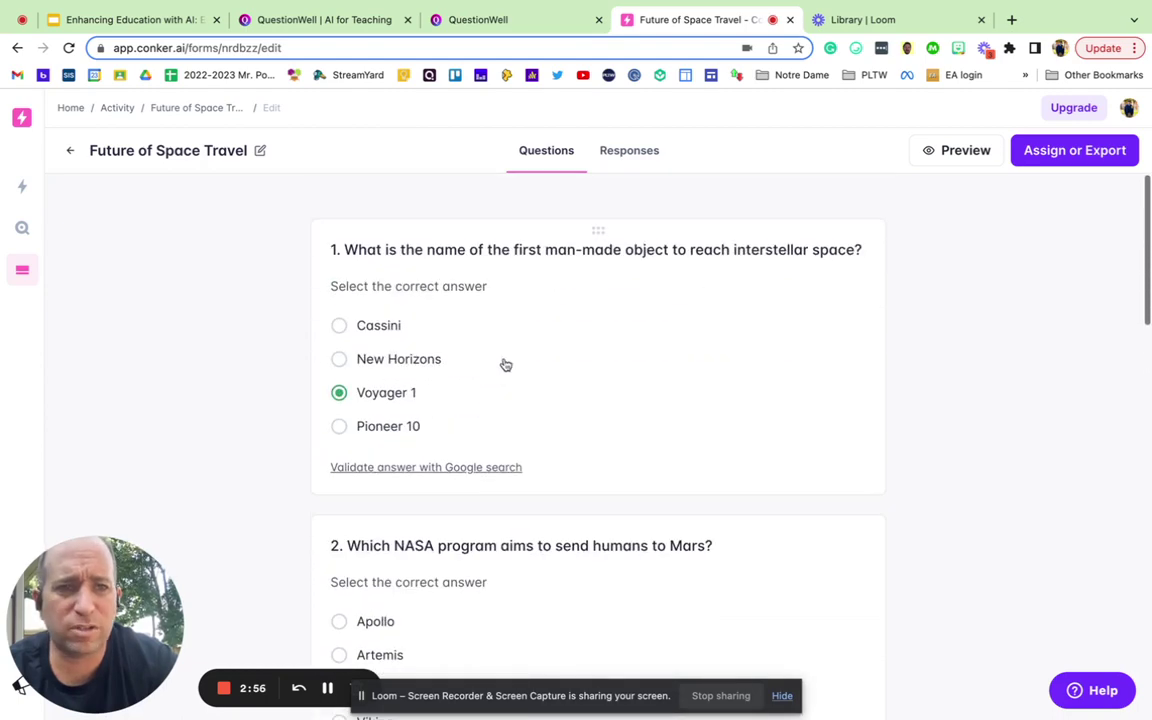
Step: Open the 'Assign or Export' share dialog for the Future of Space Travel quiz
left_click(1050, 152)
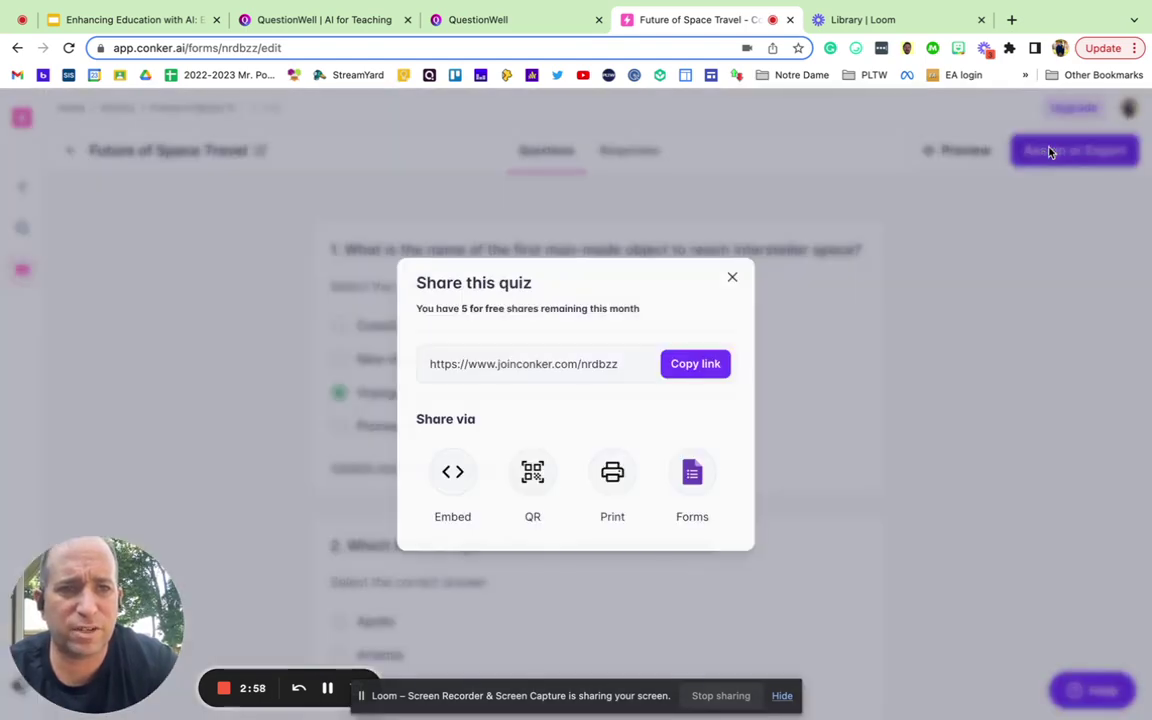